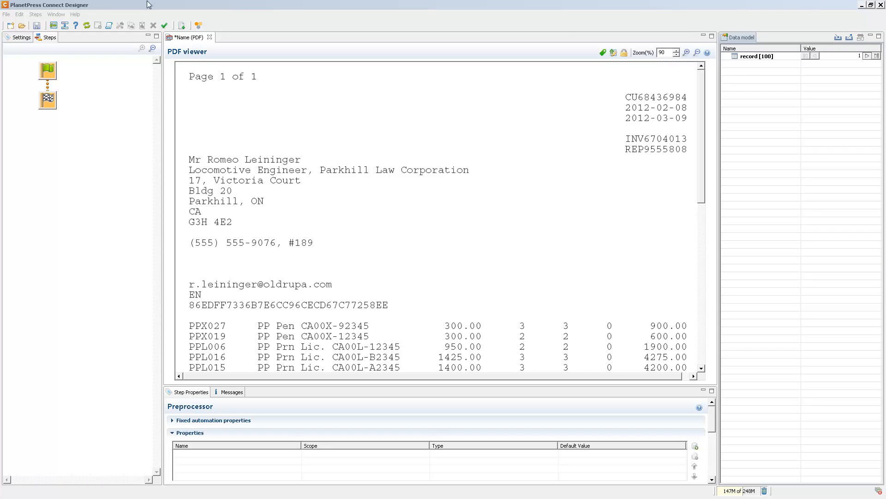
Step: Examine the invoice pages of the second data record and return to the first record
mouse_move(702, 82)
left_mouse_down()
mouse_move(702, 162)
mouse_move(726, 292)
mouse_move(715, 76)
left_mouse_up()
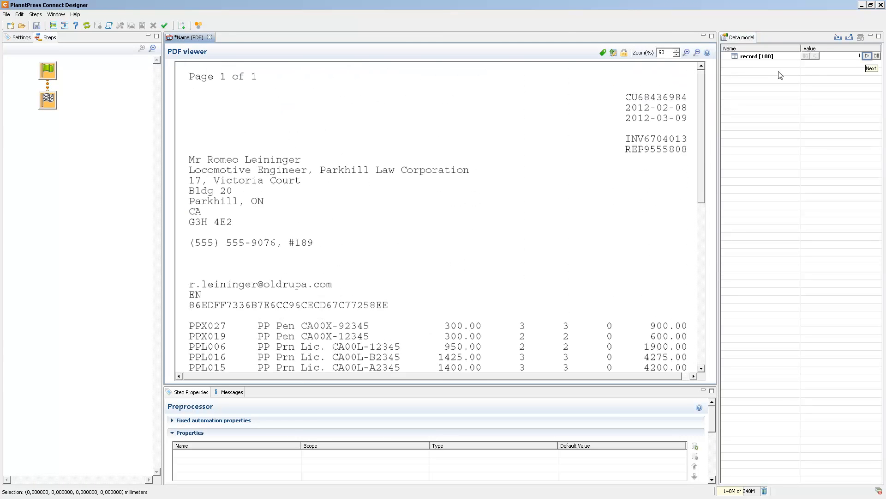
left_click(867, 56)
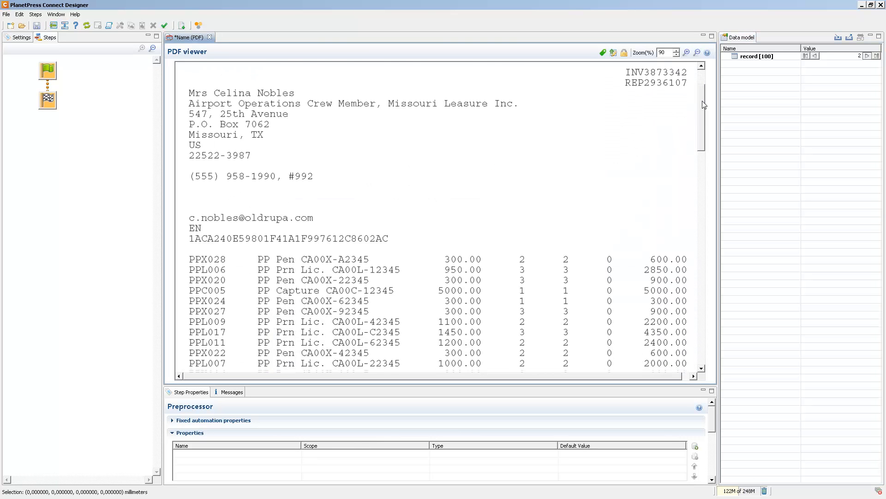
left_click_drag(704, 89, 698, 64)
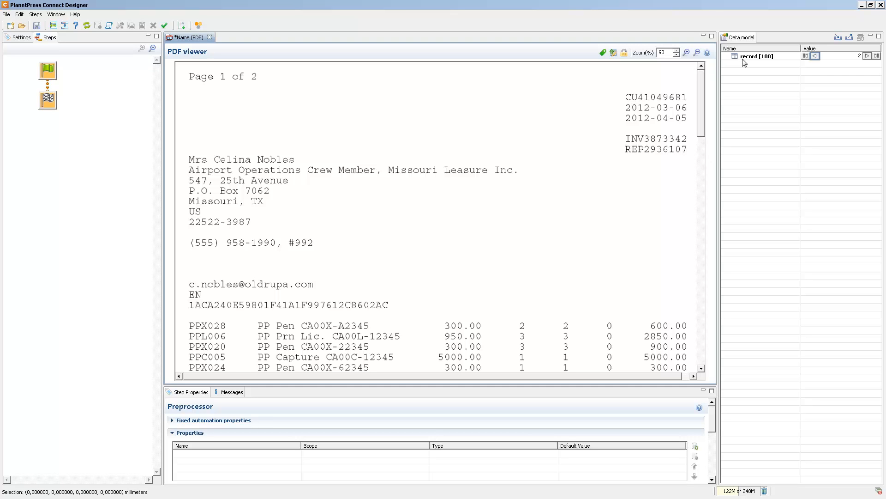
left_click(815, 57)
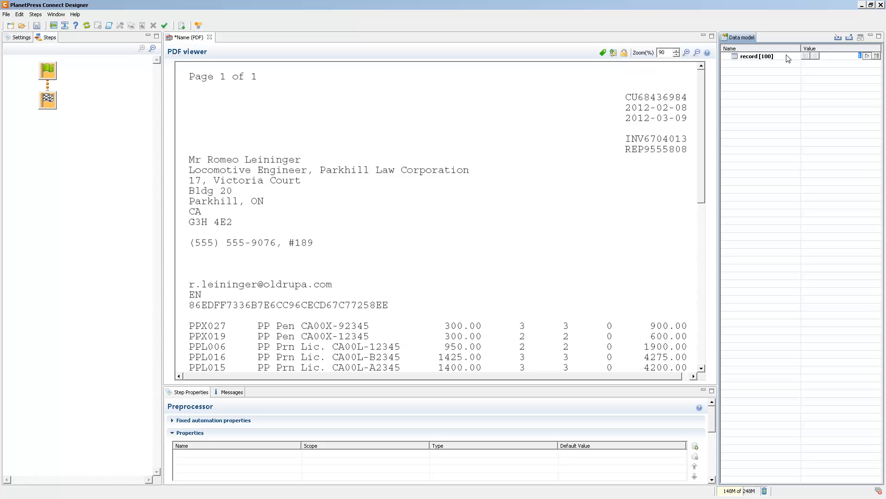
Step: Extract the customer block, about 177 by 66 mm, from the name to the hash line into the record, setting Split to Split lines
left_click_drag(189, 153, 623, 314)
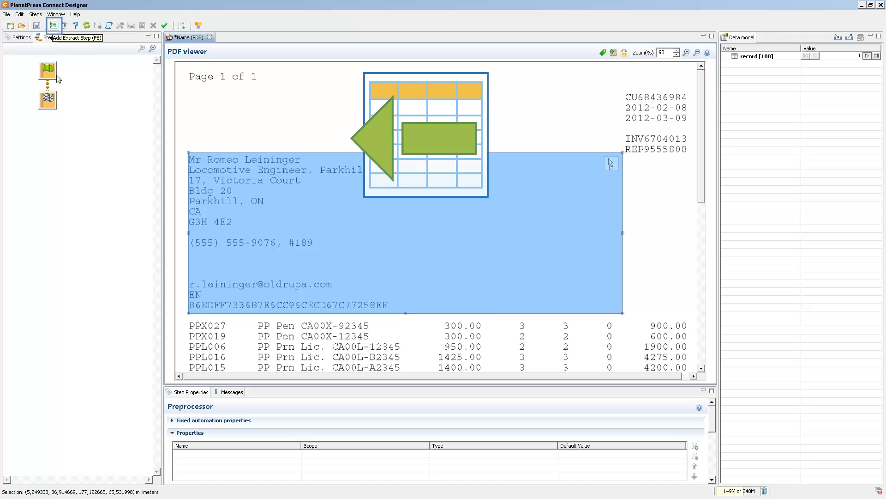
left_click(54, 25)
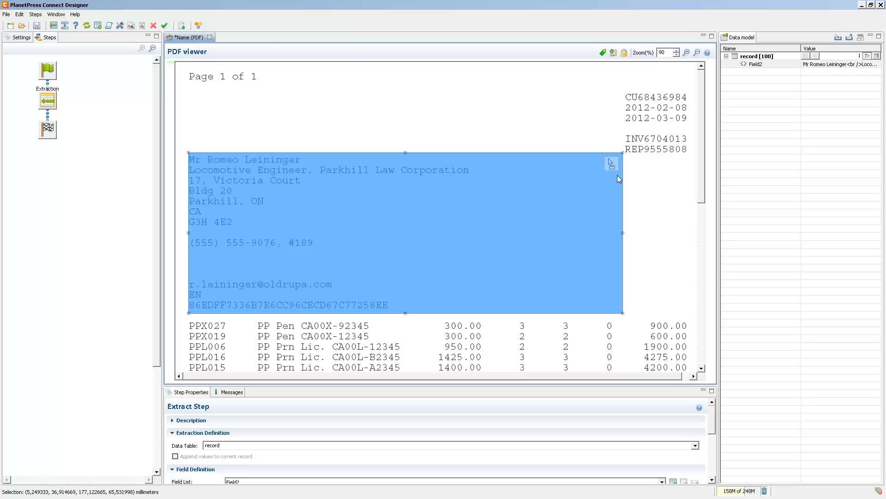
left_click_drag(714, 414, 710, 473)
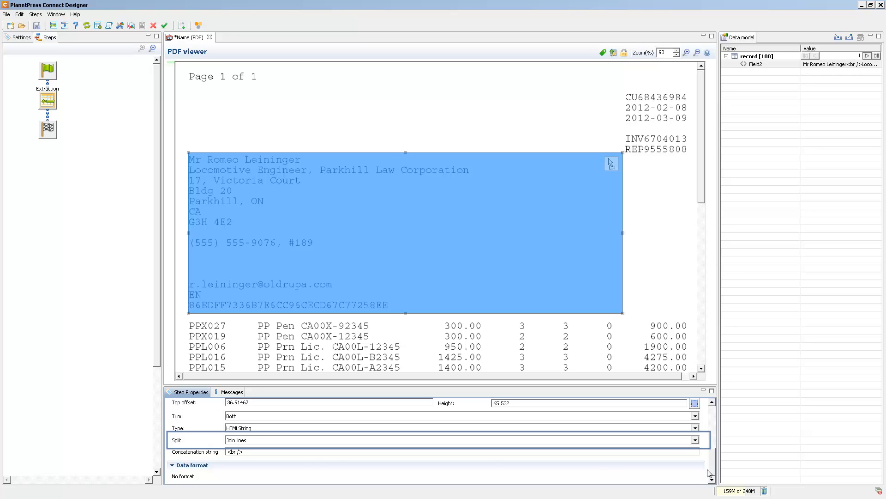
left_click(234, 441)
left_click(235, 456)
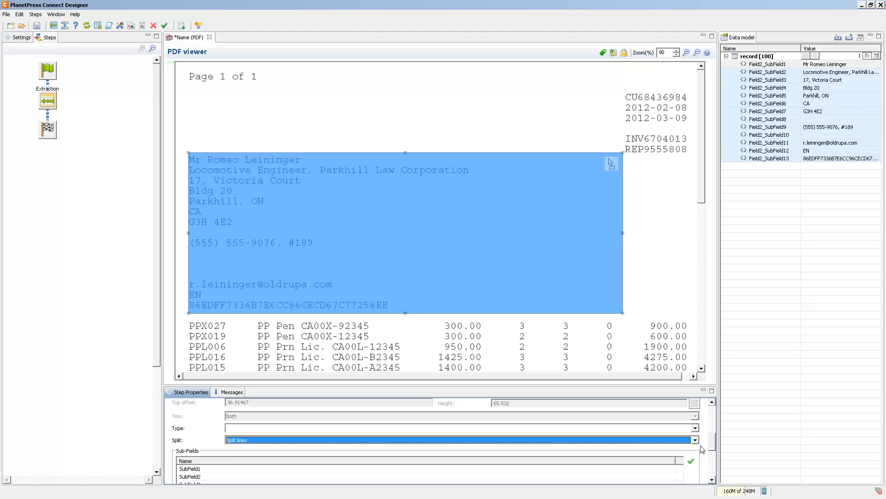
Step: Rename the extracted customer block field as CustomerInfo
left_click_drag(713, 442, 713, 424)
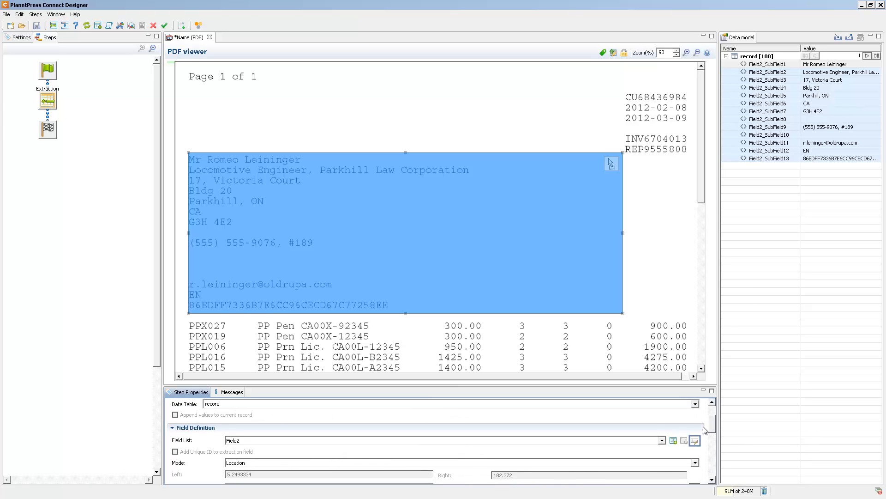
left_click(695, 440)
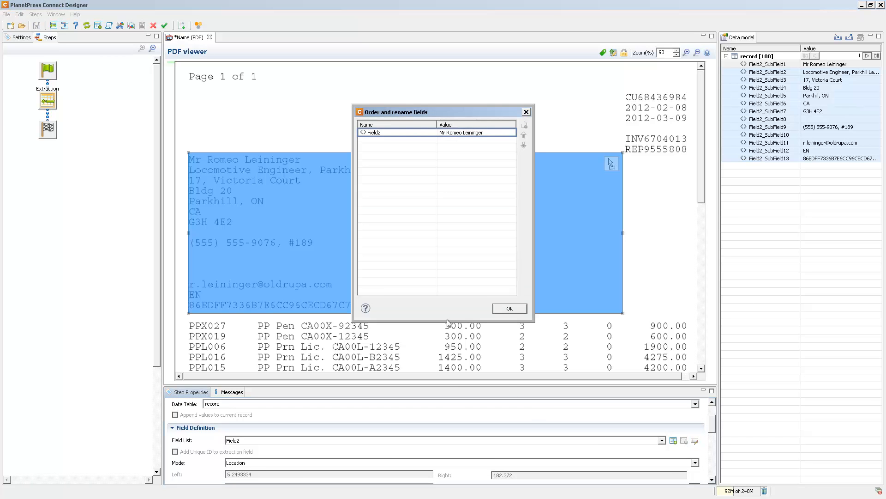
left_click(408, 134)
type("CustomerInfo")
key("Return")
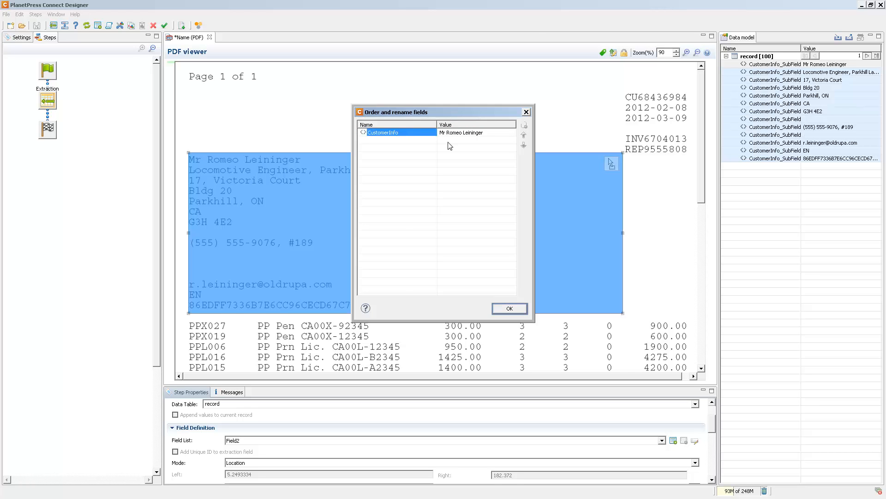
left_click(505, 312)
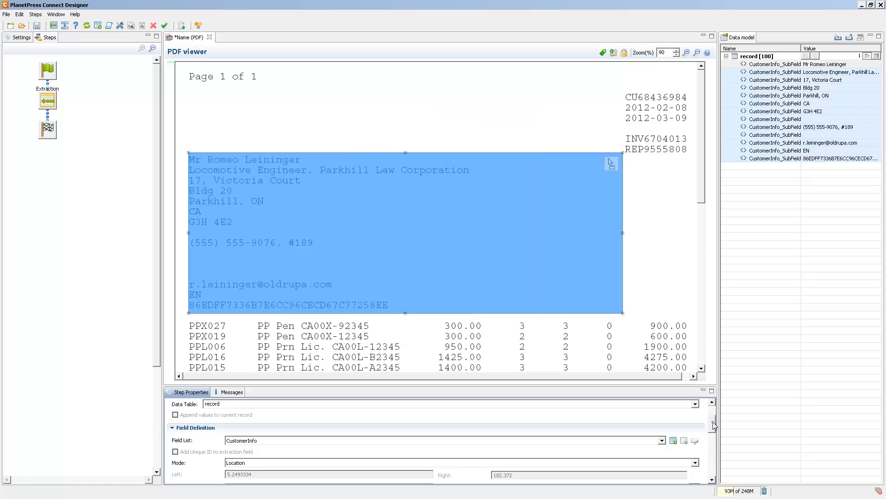
Step: Rename the first subfield of CustomerInfo as FullName
left_click_drag(713, 434, 713, 454)
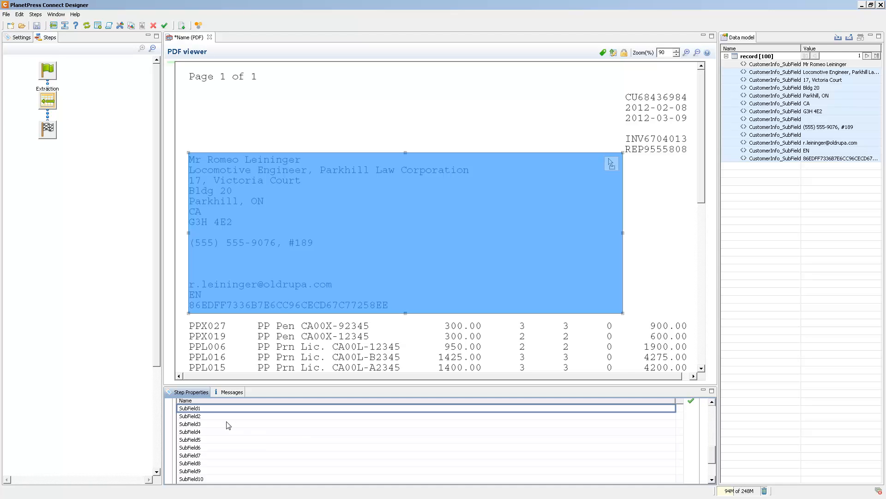
left_click(215, 410)
type("FullName")
key("Return")
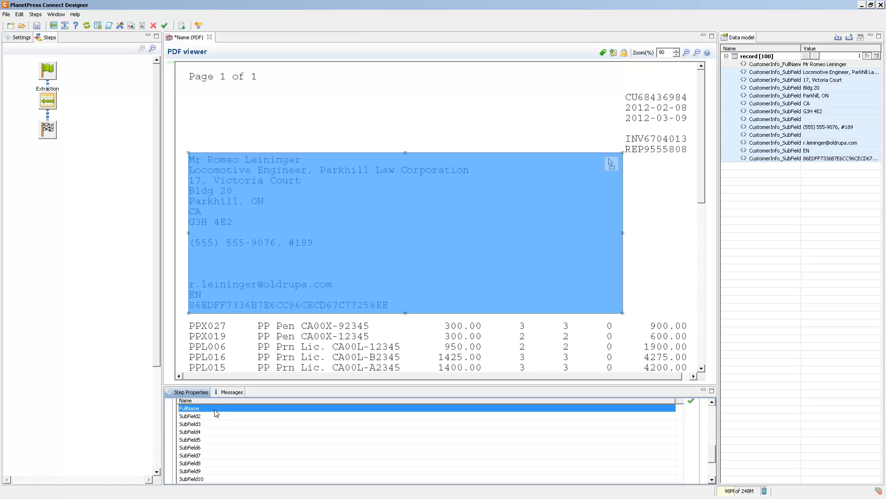
Step: Add separate extract fields to the same extraction step for the customer number and the invoice date below it
left_click_drag(622, 93, 691, 105)
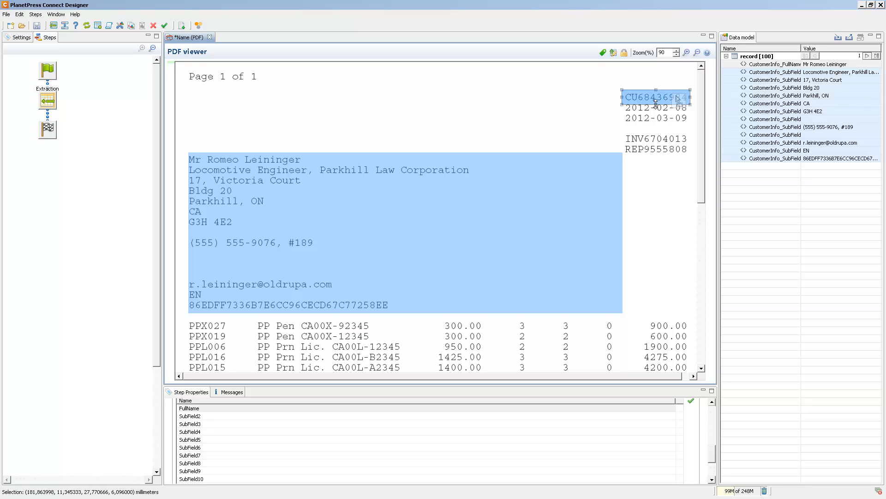
left_click_drag(656, 102, 655, 101)
left_click(97, 26)
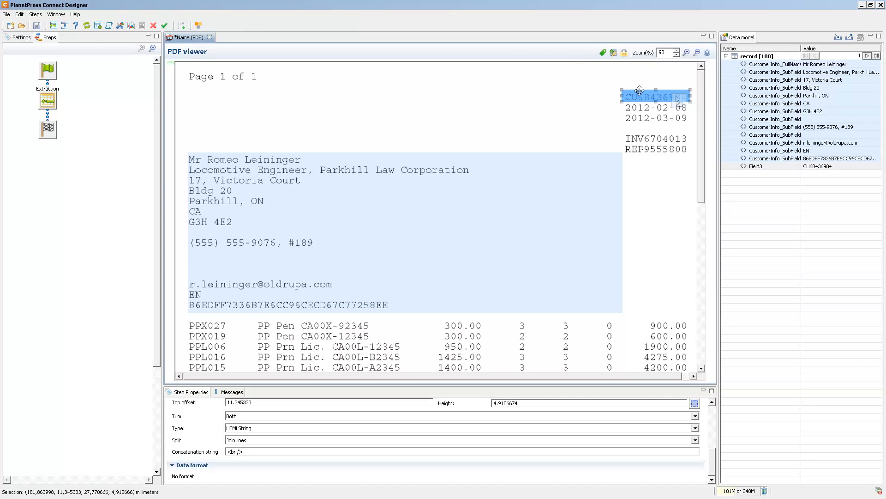
left_click_drag(640, 90, 639, 101)
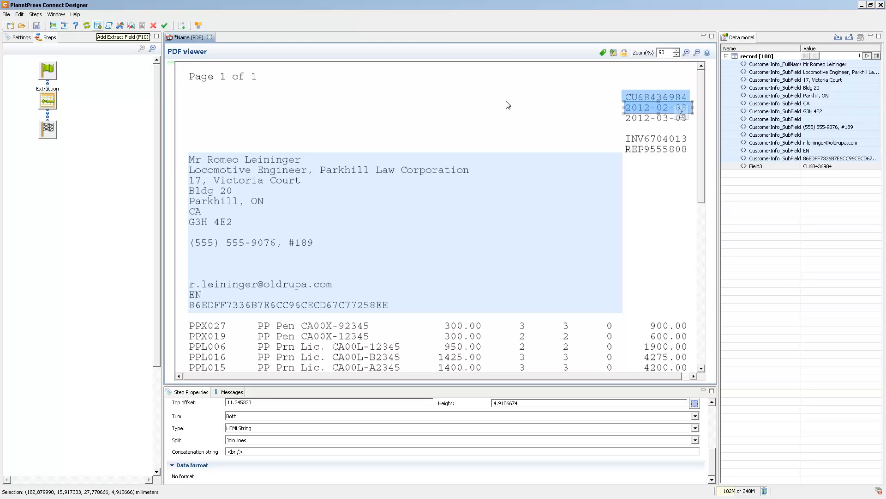
left_click(98, 25)
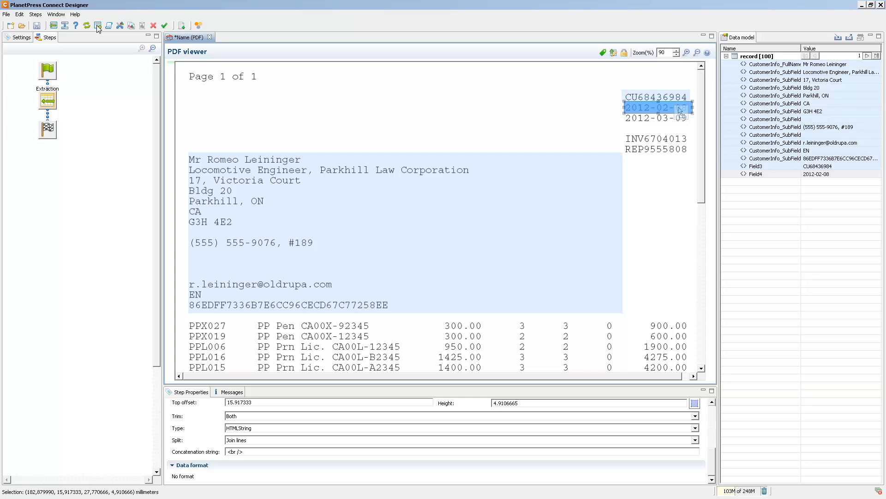
Step: Rename the extraction step as "Customer Information" and give it the comment "Comment on customer info"
left_click(55, 90)
type("Customer Informatoin")
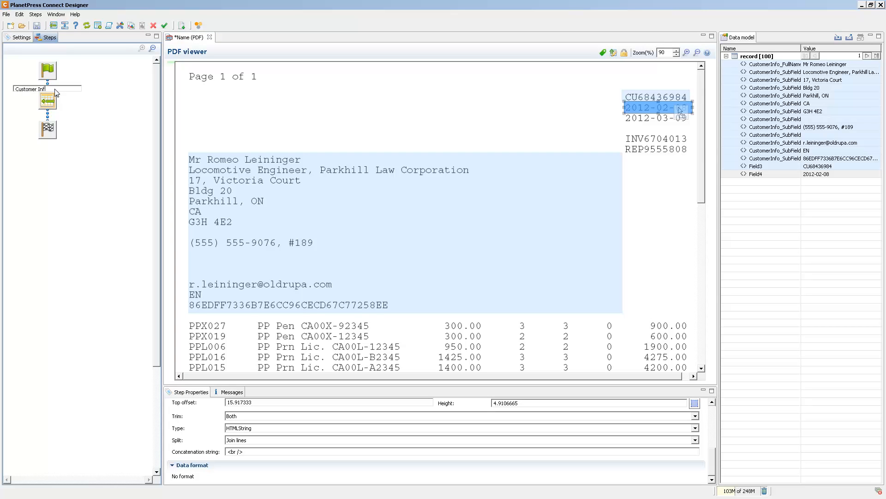
key("Return")
left_click_drag(713, 468, 716, 423)
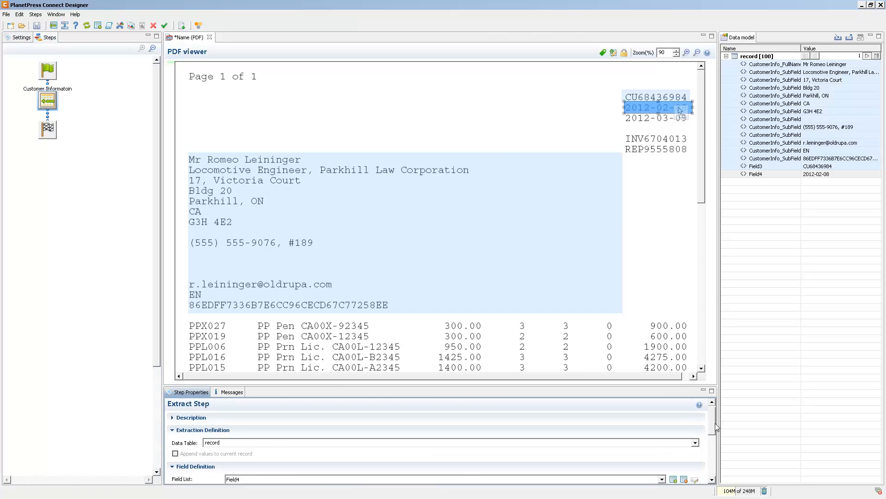
left_click(173, 420)
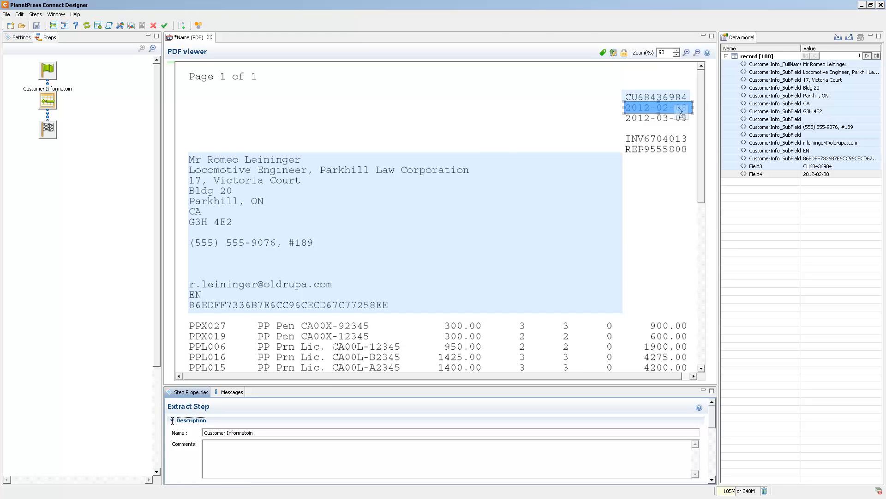
left_click(262, 432)
key("BackSpace")
key("BackSpace")
type("ion")
left_click(251, 464)
type("Comment on customer info")
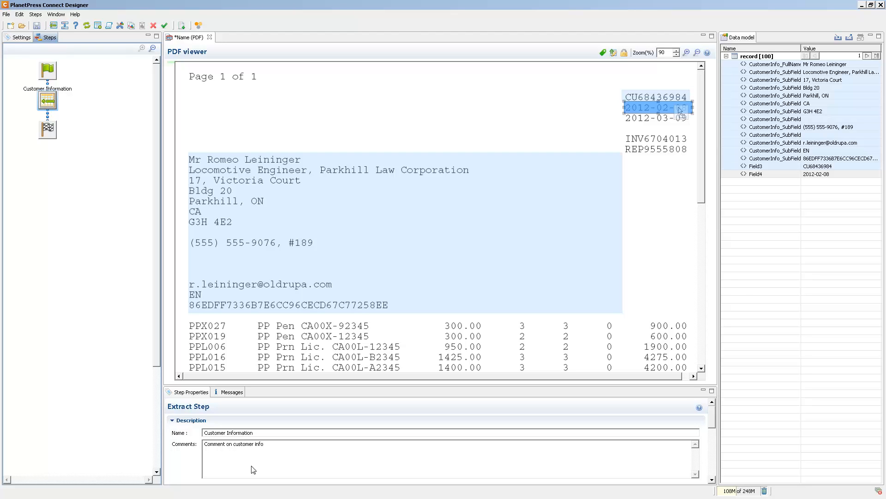
Step: Try moving the customer number field's extraction area onto the invoice number, and move it back onto the customer number
left_click(769, 169)
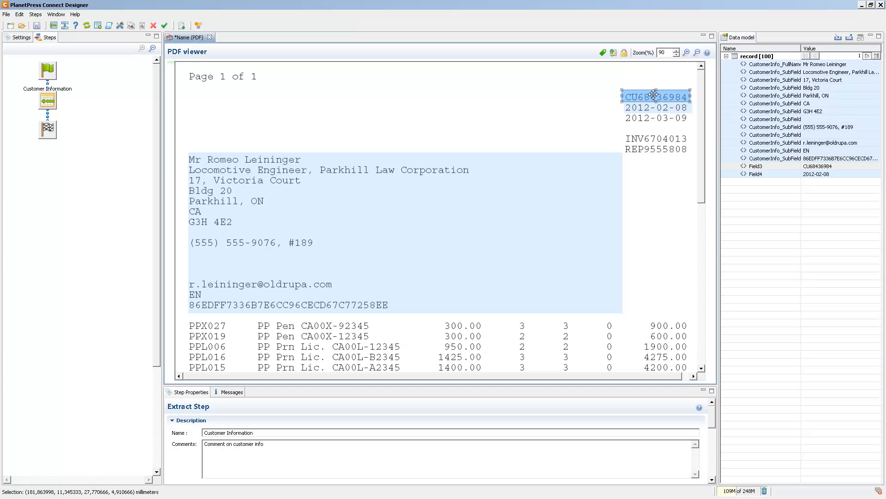
left_click(657, 114)
left_click_drag(657, 115, 655, 138)
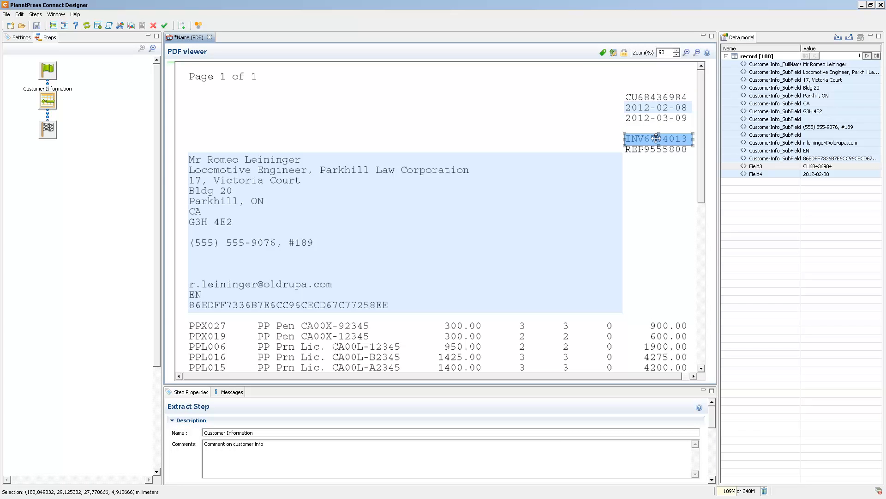
left_click_drag(656, 138, 656, 135)
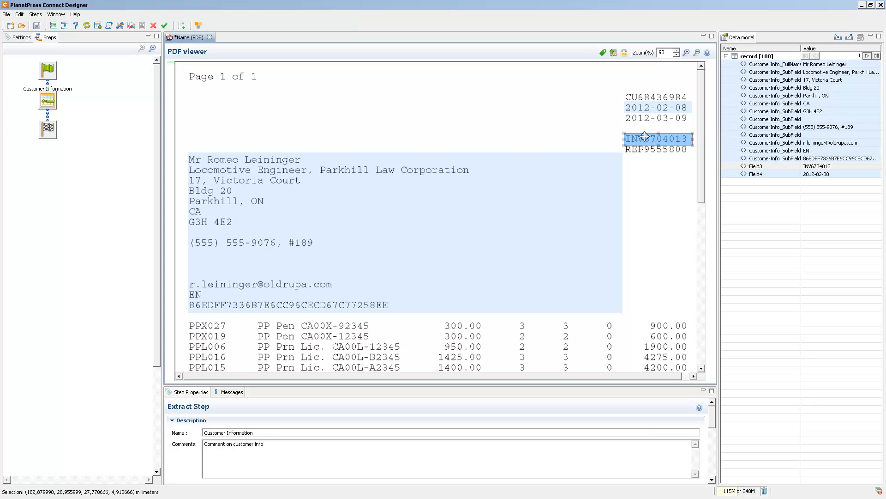
left_click_drag(638, 139, 638, 96)
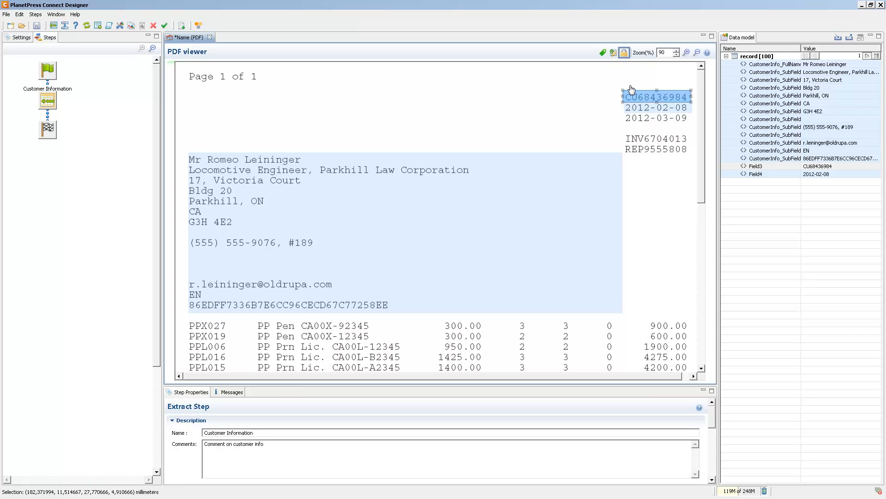
Step: Lock the existing extraction areas against moving and select the invoice date field in the data model
left_click(626, 54)
left_click(502, 217)
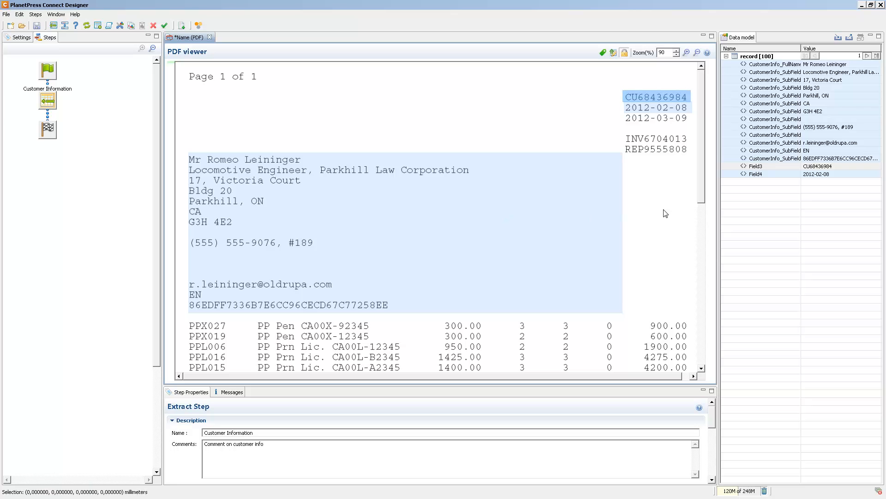
left_click(753, 174)
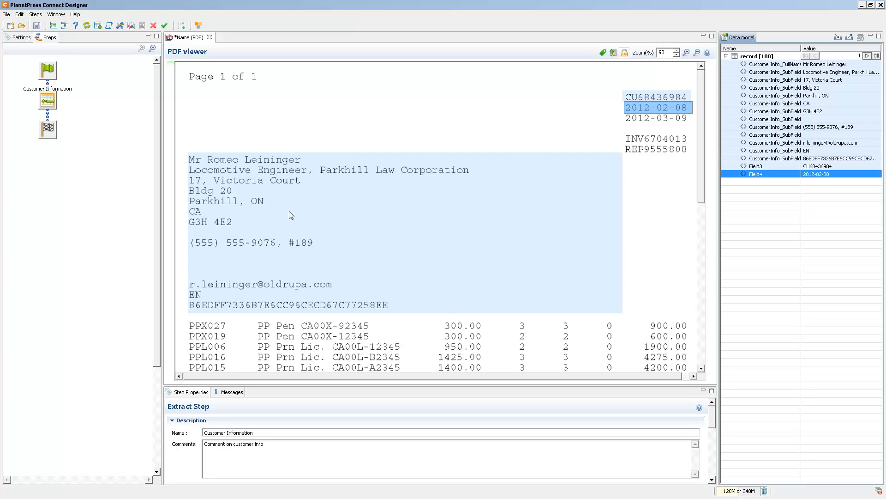
Step: Try to extract the customer's e-mail line into the record as a separate field
left_click_drag(185, 277, 344, 290)
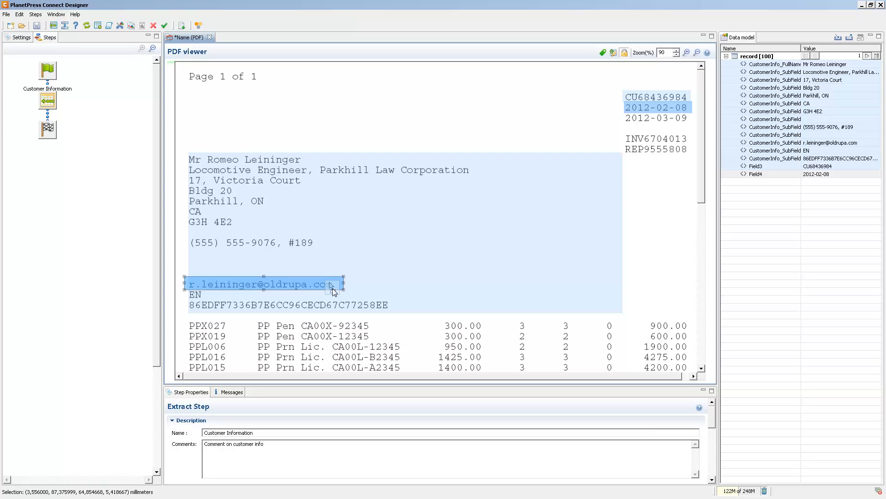
left_click_drag(331, 288, 744, 59)
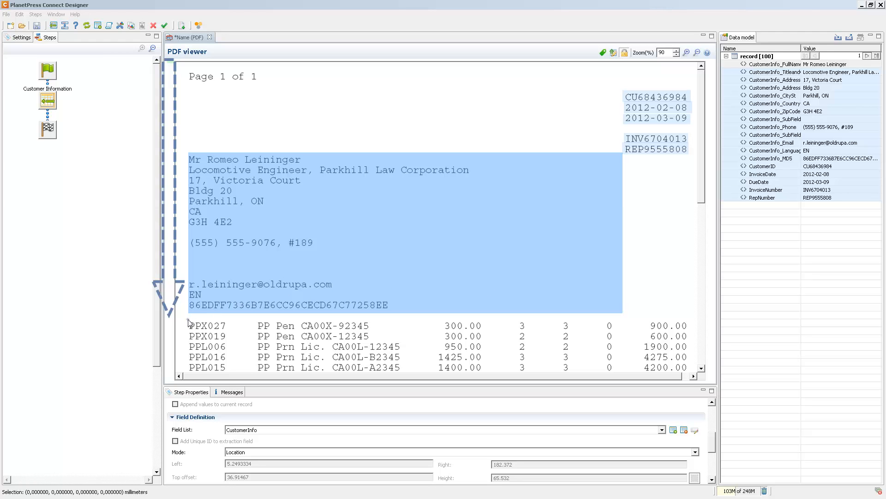
Step: Add a Goto step that moves about 105 mm from the current position to the first line item, PPX027
left_click_drag(188, 319, 233, 333)
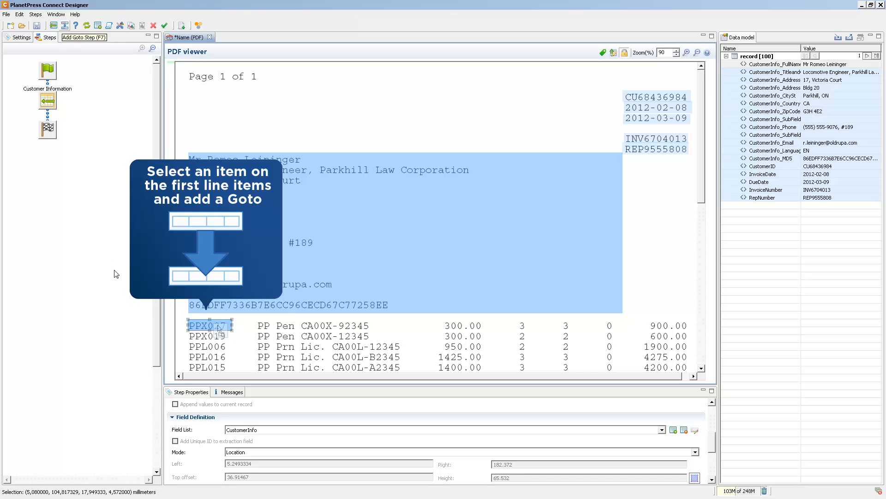
left_click(64, 27)
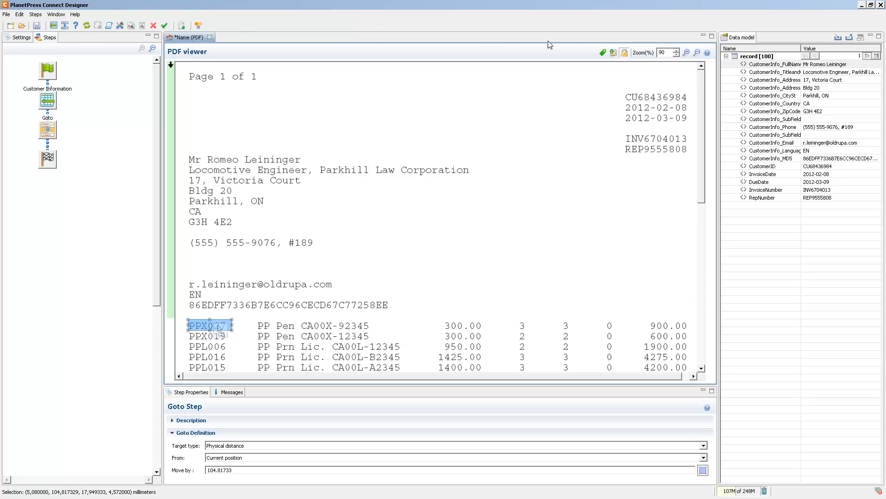
Step: Add a Repeat step that loops through the line items until the SUBTOTALS: text is reached
left_click_drag(700, 85, 700, 186)
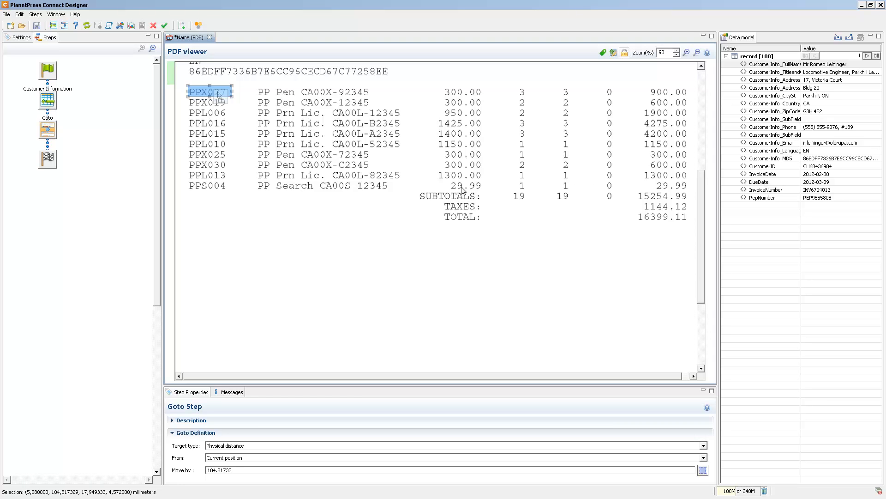
left_click_drag(443, 200, 485, 205)
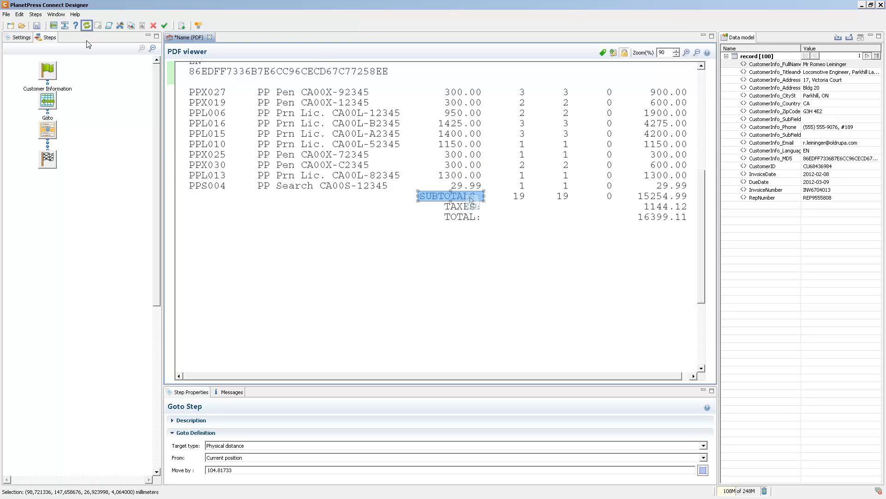
left_click(87, 25)
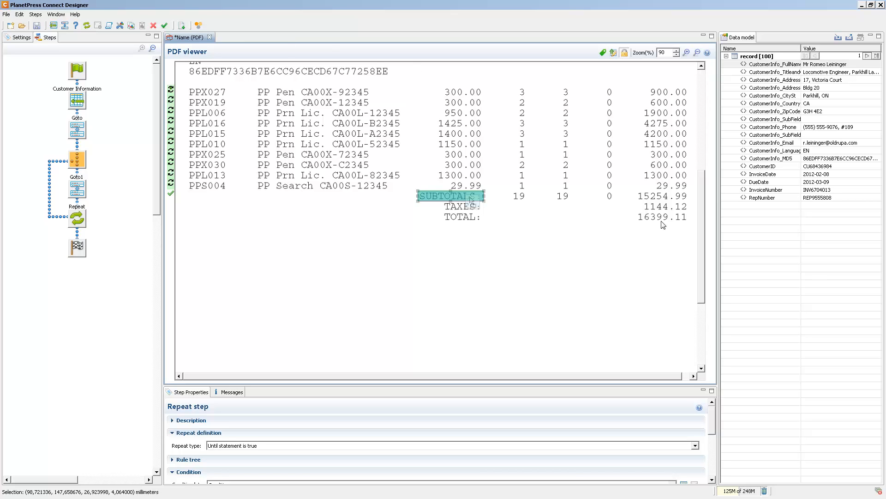
Step: Add an Extraction step inside the Repeat loop that captures the item code column, starting at PPX027, into a detail table
left_click_drag(713, 412, 718, 437)
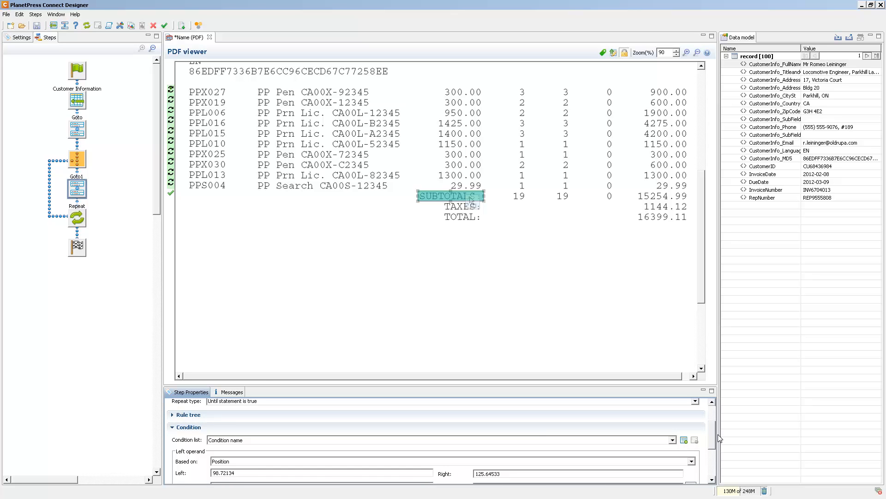
left_click(84, 192)
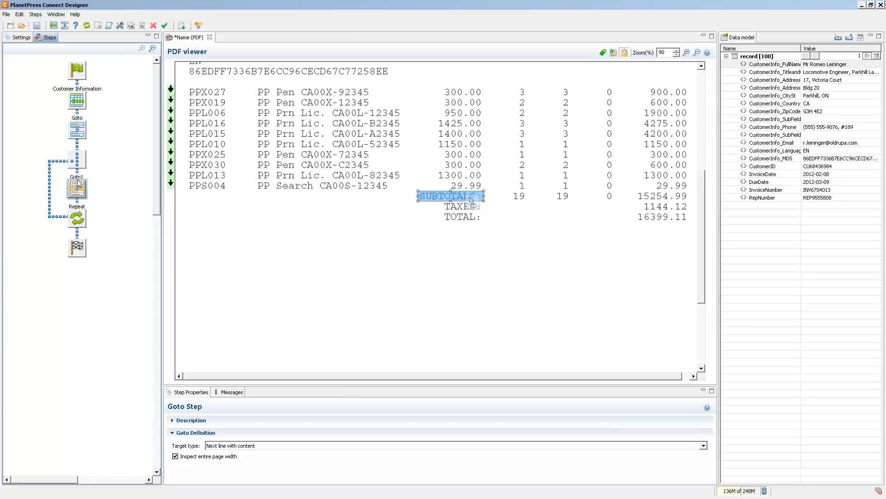
left_click(78, 160)
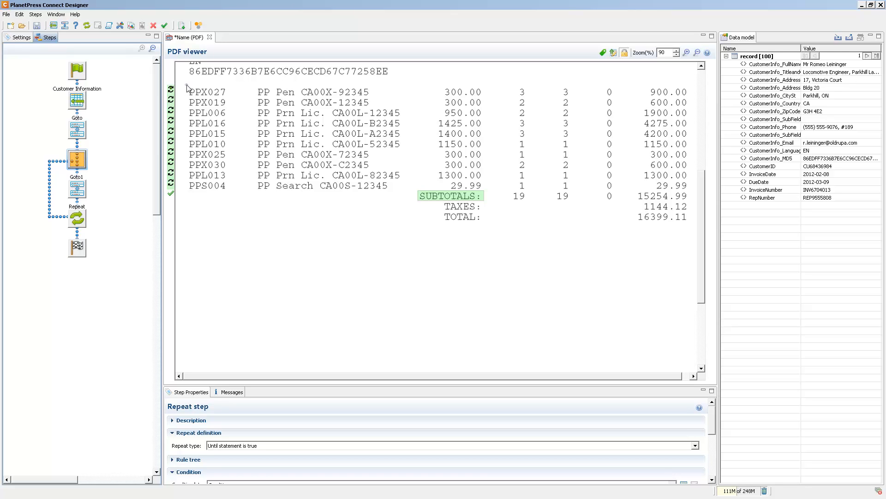
left_click_drag(187, 85, 234, 97)
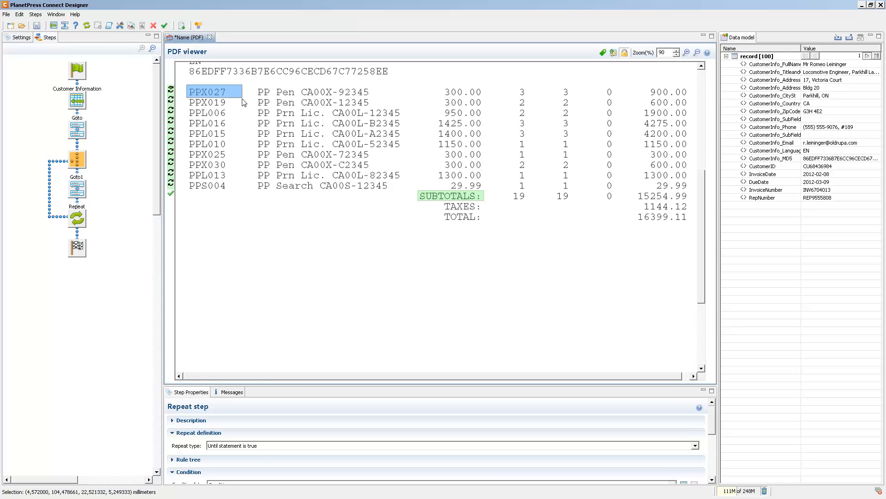
left_click(54, 25)
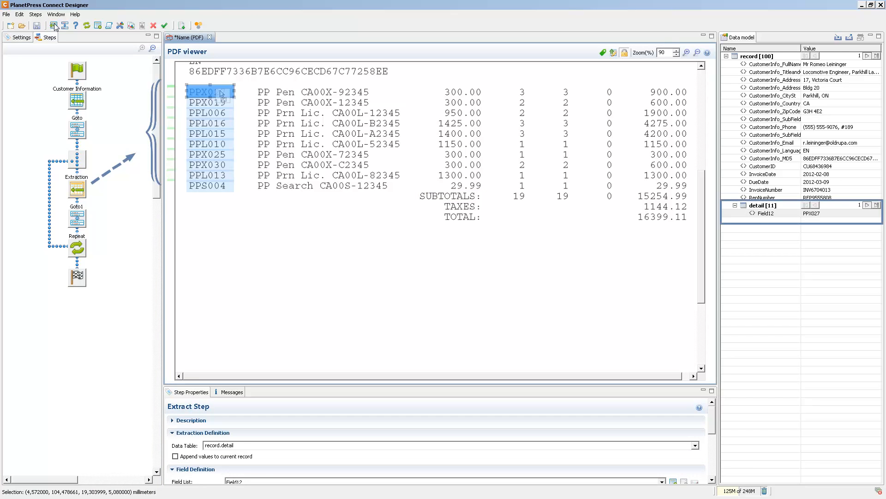
Step: Add the remaining line item columns, from the PP Pen CA00X-92345 description through the 900.00 line total, as separate fields in the detail extraction
mouse_move(254, 86)
left_mouse_down()
mouse_move(418, 102)
mouse_move(529, 101)
mouse_move(560, 90)
mouse_move(578, 106)
mouse_move(693, 101)
left_mouse_up()
right_click(411, 94)
left_click(431, 95)
right_click(471, 93)
left_click(505, 139)
right_click(517, 90)
left_click(541, 139)
right_click(560, 92)
left_click(592, 137)
right_click(605, 91)
left_click(634, 137)
right_click(676, 91)
left_click(701, 138)
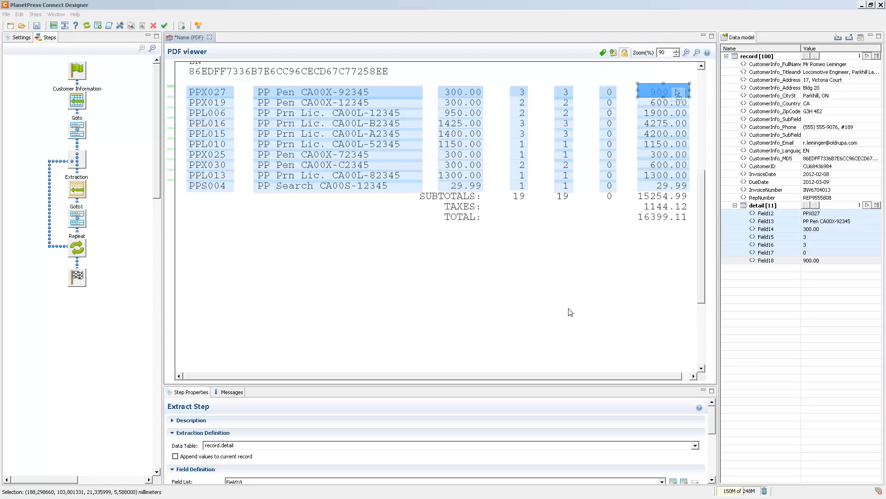
Step: Extract the subtotal, taxes and total amounts together into the record with a new Extraction step after the Repeat loop
left_click_drag(634, 191, 691, 226)
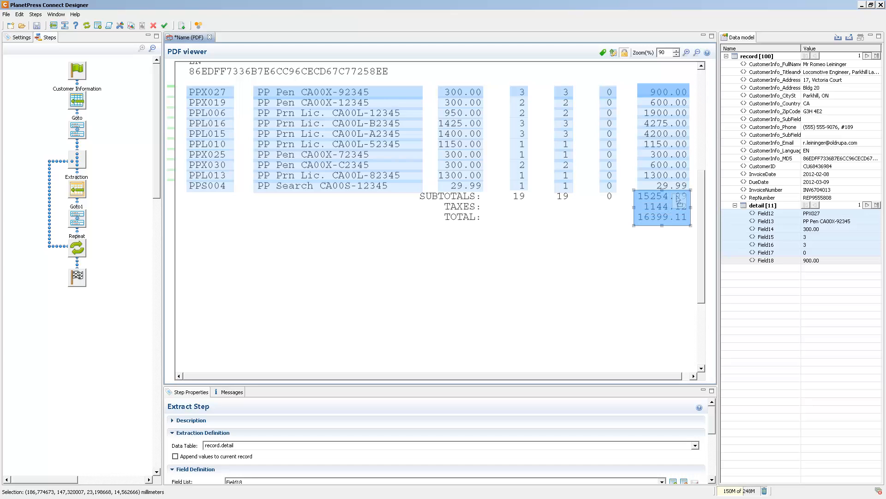
left_click(78, 250)
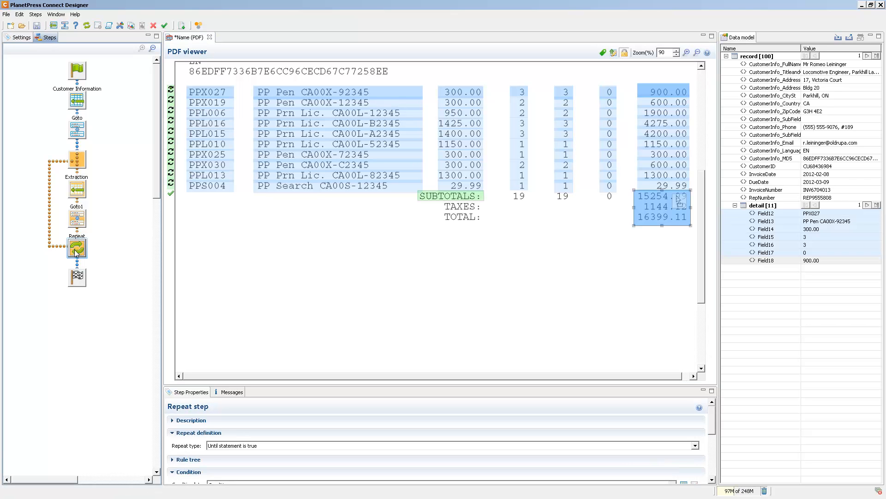
left_click(54, 25)
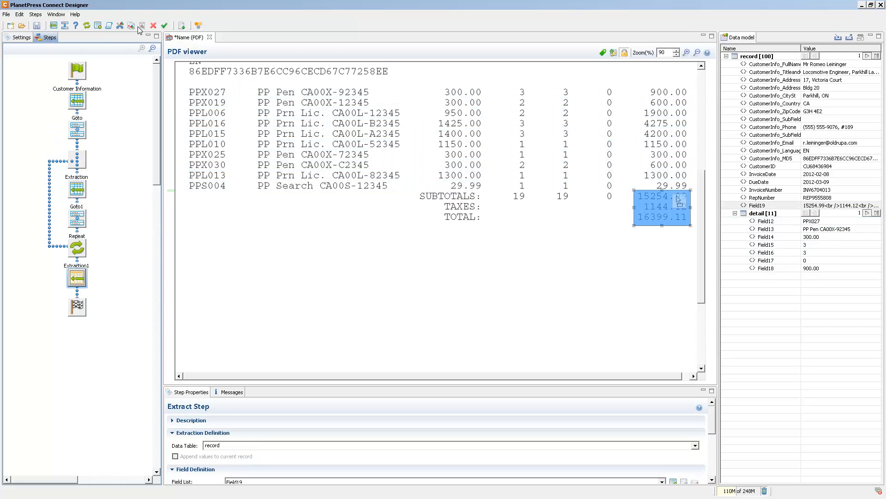
Step: Set the extracted totals field to Split lines so that each amount gets its own subfield
left_click_drag(713, 411, 711, 457)
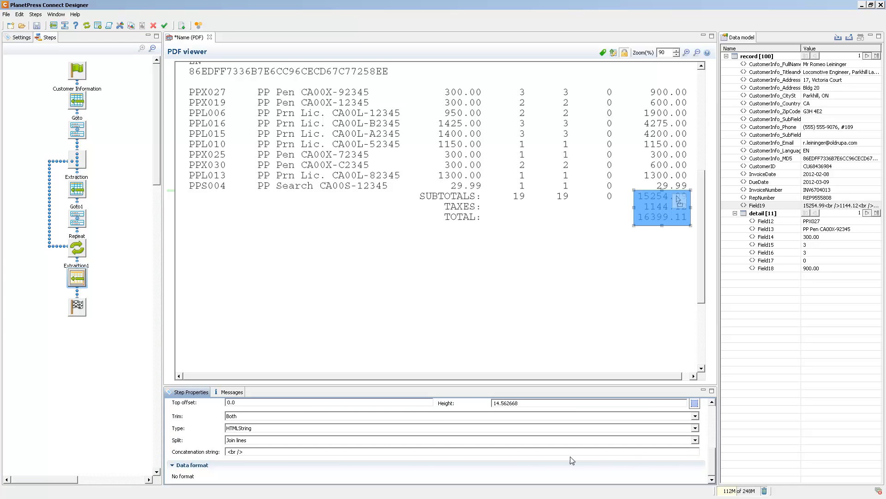
left_click(251, 440)
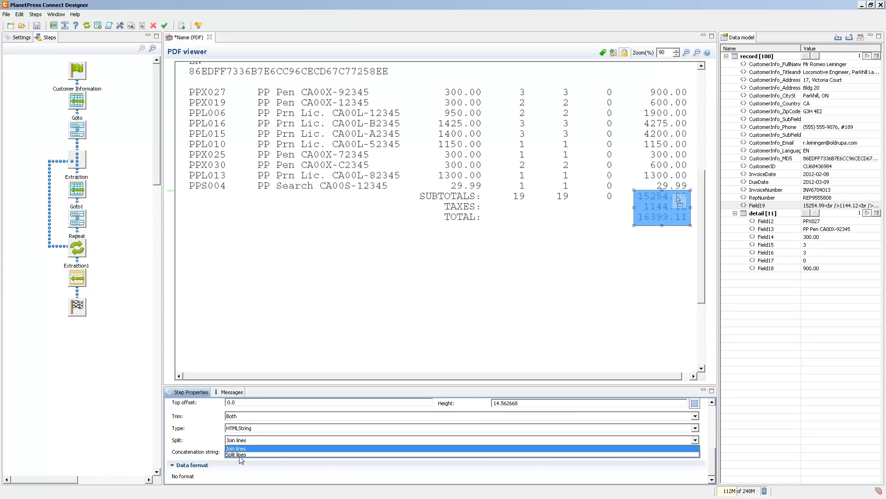
left_click(241, 454)
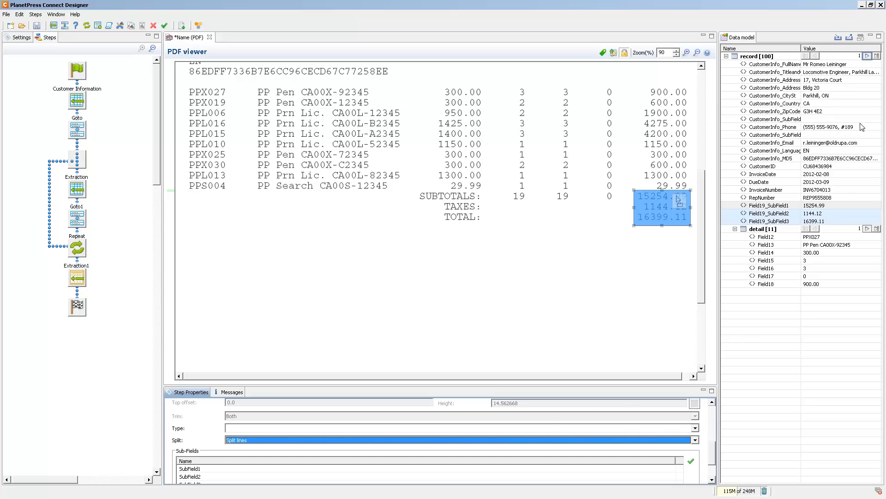
Step: Check on the second record which lines the Repeat loop extracts across both pages, down to the totals
left_click(868, 56)
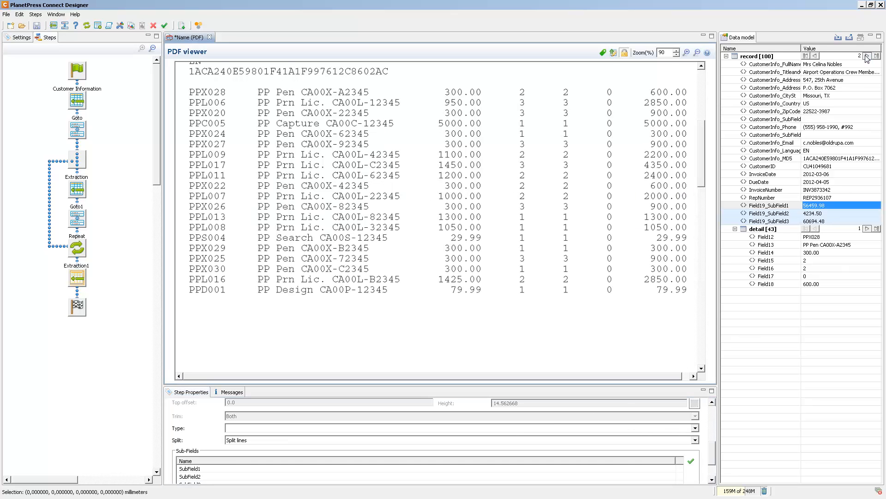
left_click(77, 160)
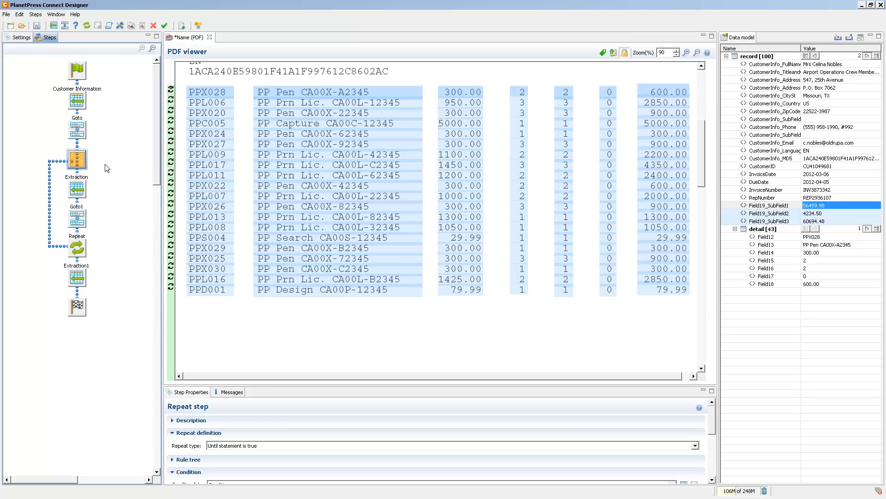
left_click_drag(705, 149, 707, 235)
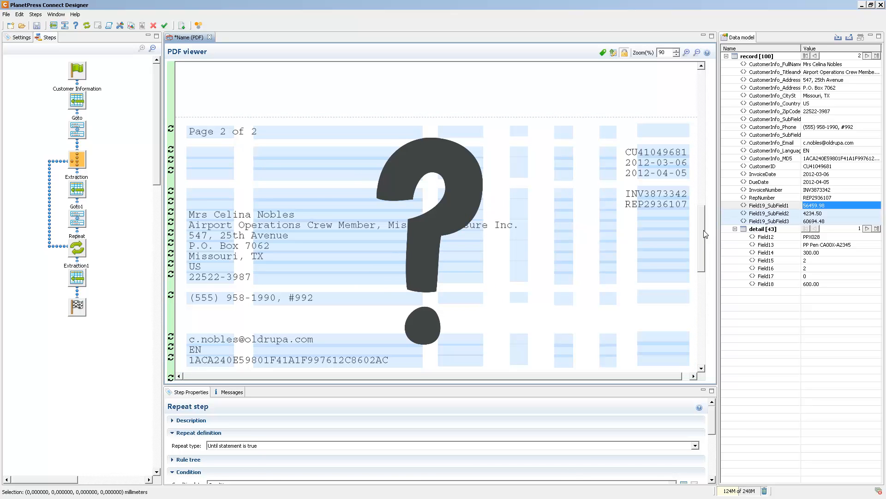
left_click_drag(706, 235, 700, 270)
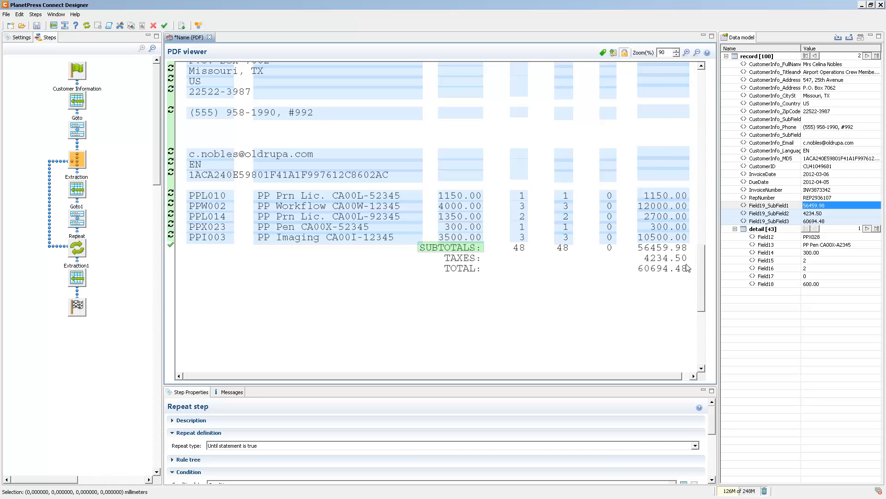
Step: Add a Condition step at the start of the Repeat loop, based on an area about 3 by 4 mm around the line total's decimal point
left_click_drag(668, 194, 677, 202)
left_click_drag(677, 202, 676, 202)
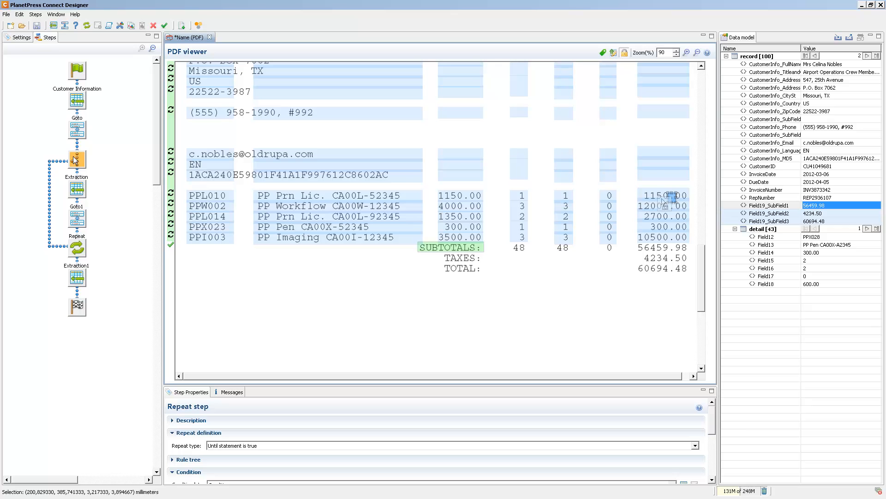
left_click(77, 27)
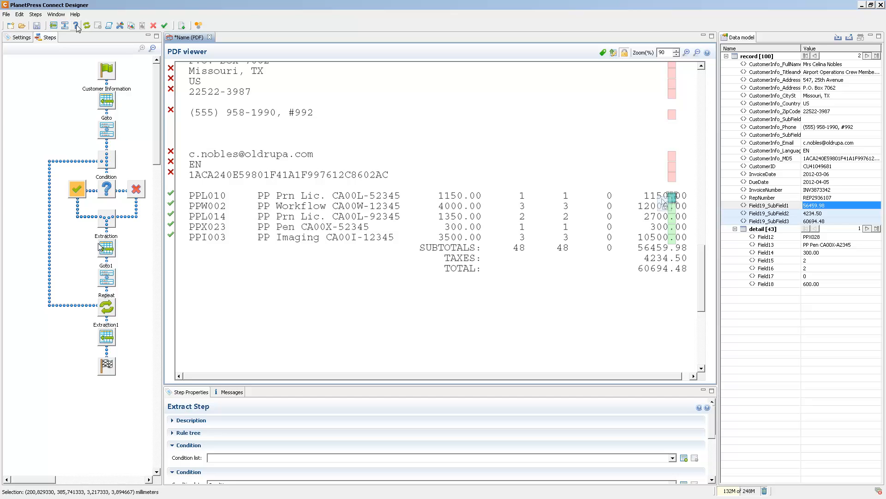
Step: Move the line item Extraction step into the Condition's true branch and validate all records
left_click(99, 247)
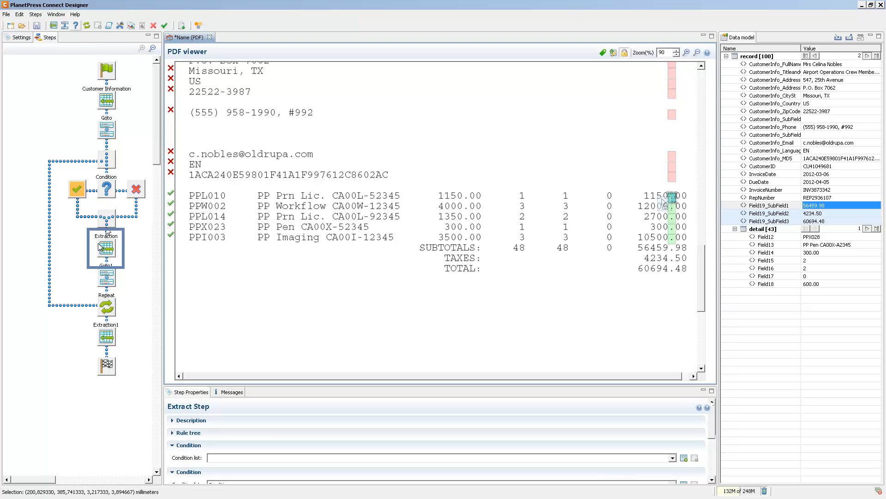
left_click(106, 250)
left_click_drag(106, 249, 77, 190)
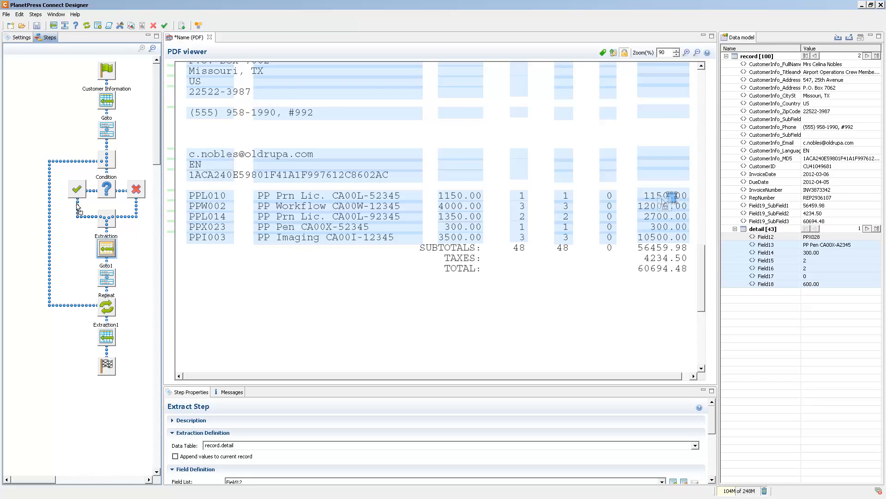
left_click(164, 26)
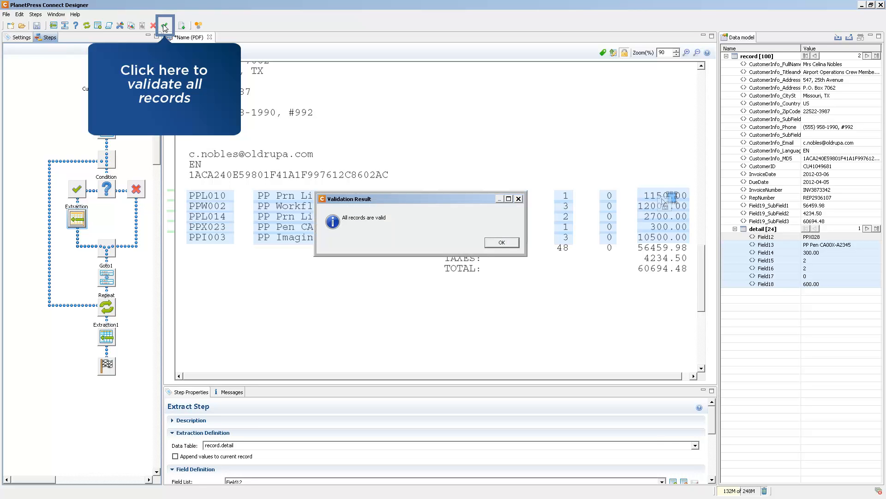